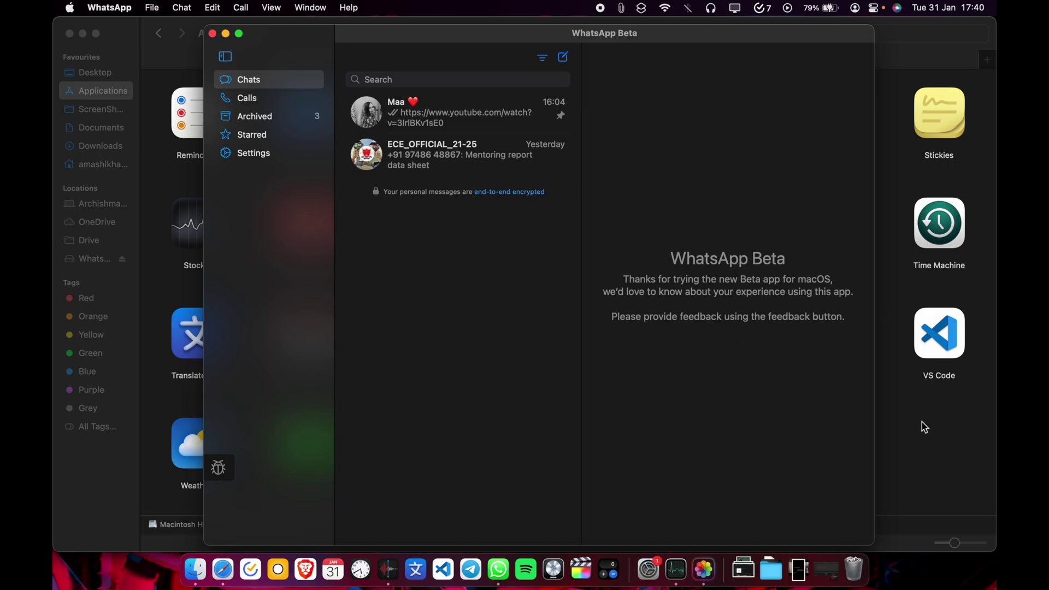
# Step: Quit WhatsApp and relaunch it from the Applications folder
pyautogui.press('super+q')
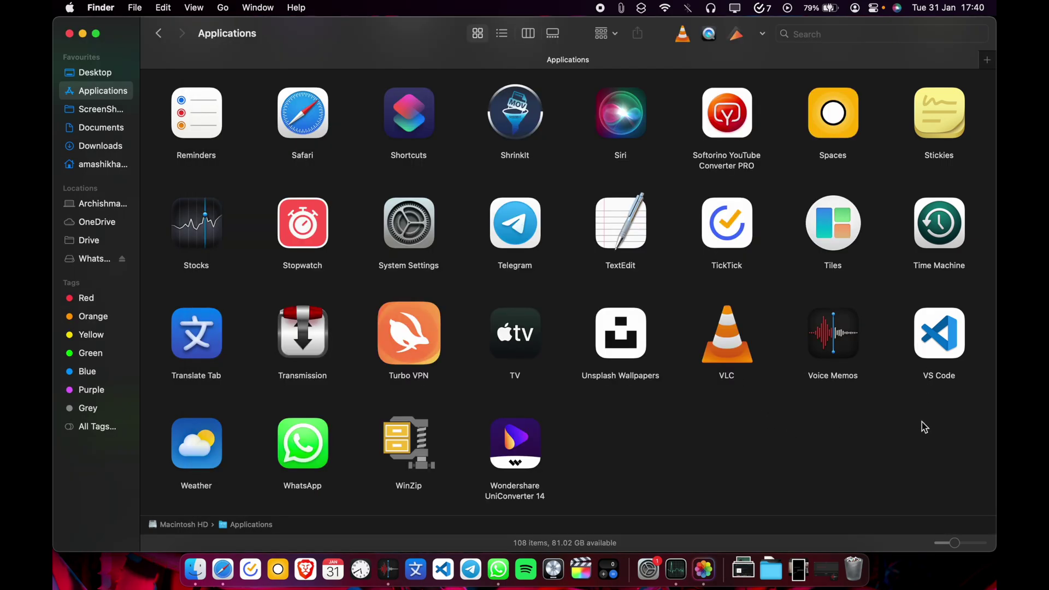
pyautogui.doubleClick(304, 444)
# Step: Switch to Safari, read the Help Center article's Mac beta section, and stop the active WhatsApp-2.23.2.75.dmg download
pyautogui.hotkey('ctrl', 'Up')
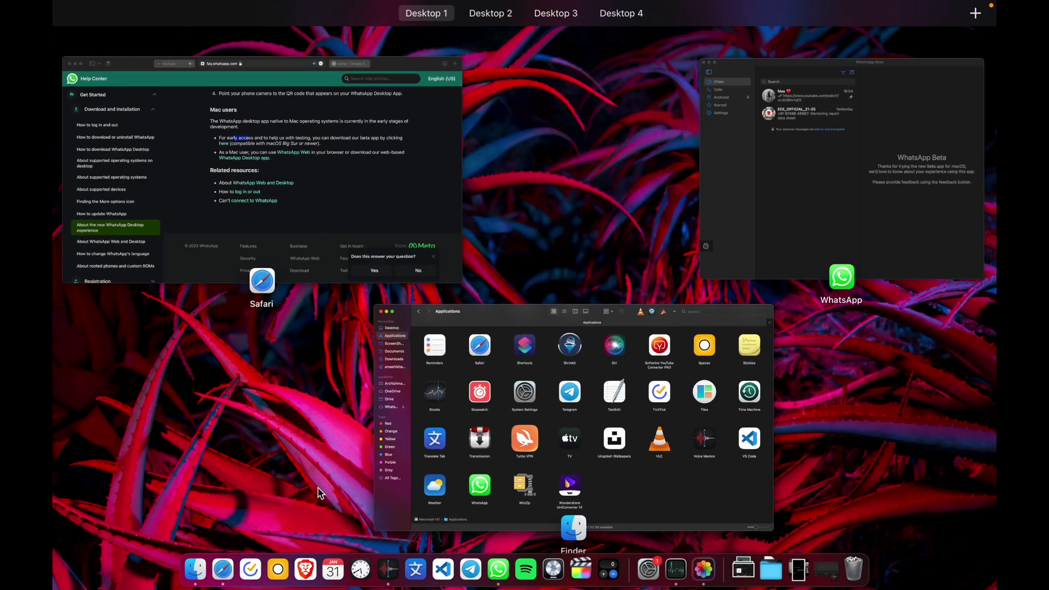
pyautogui.click(298, 257)
pyautogui.scroll(4, 541, 166)
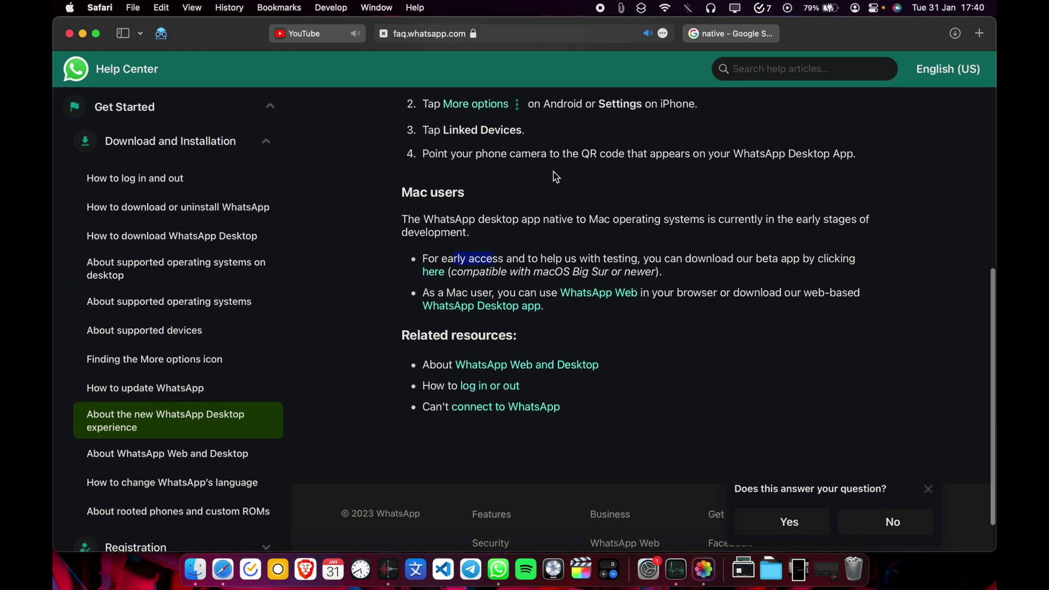
pyautogui.scroll(-1, 554, 174)
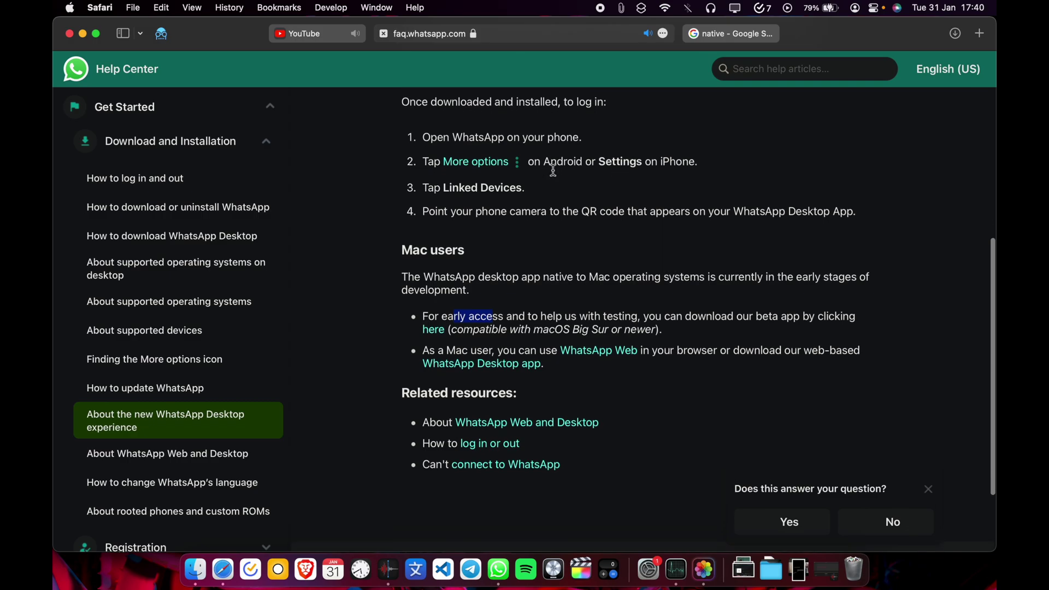
pyautogui.scroll(-1, 556, 177)
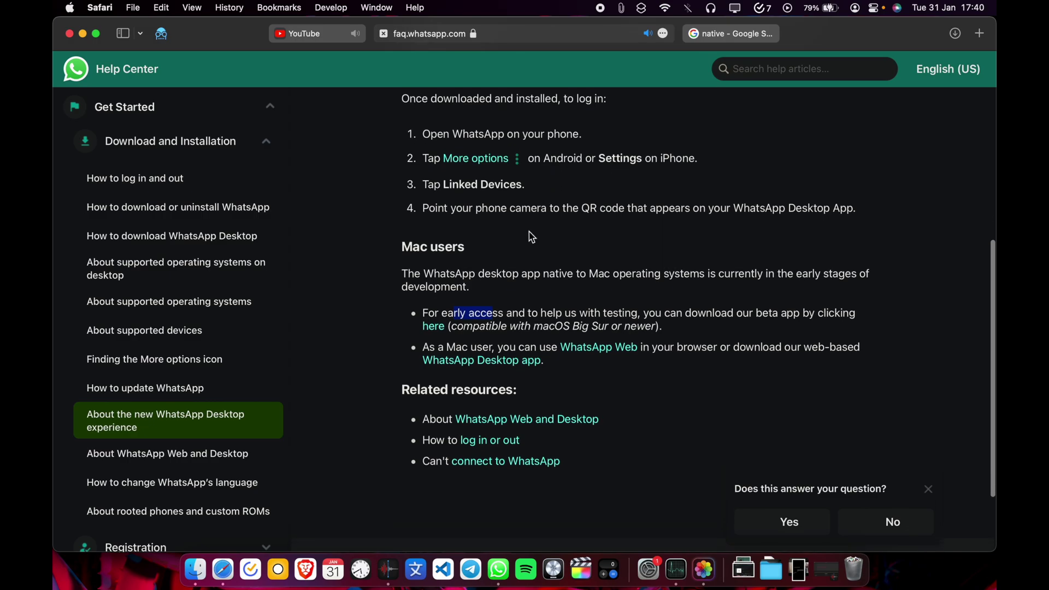
pyautogui.scroll(15, 531, 236)
pyautogui.scroll(-20, 534, 234)
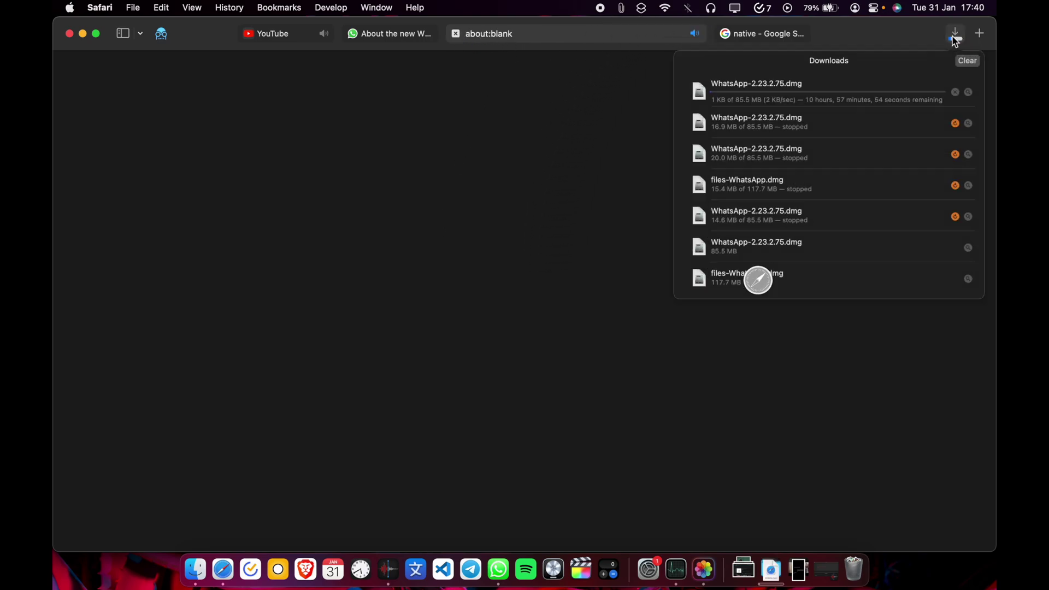
pyautogui.click(955, 99)
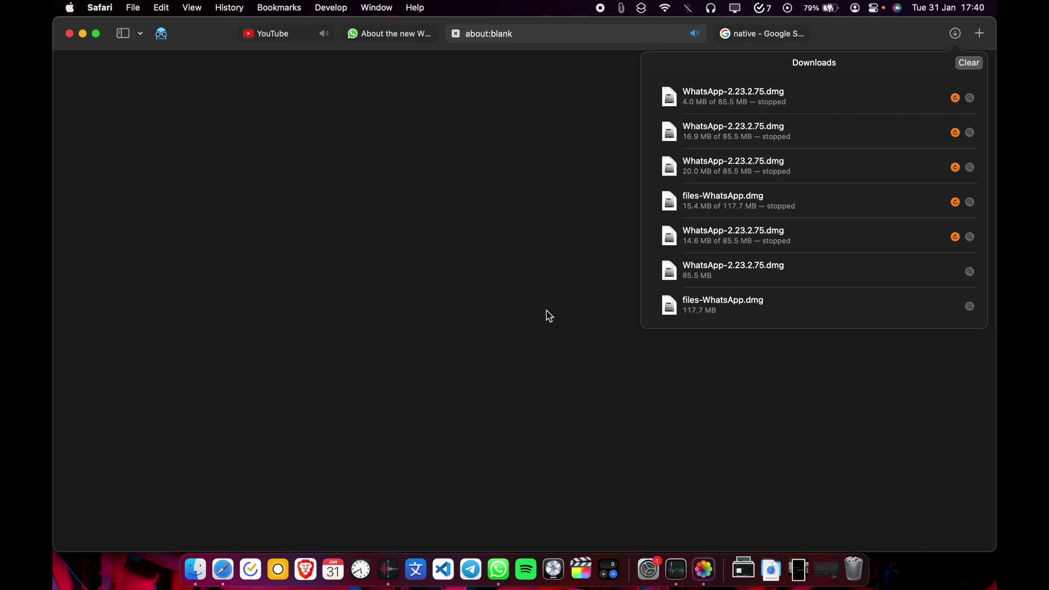
# Step: Open WhatsApp-2.23.2.75.dmg from Finder's Downloads folder, try to copy WhatsApp into Applications, and close the installer window
pyautogui.hotkey('ctrl', 'Up')
pyautogui.click(606, 413)
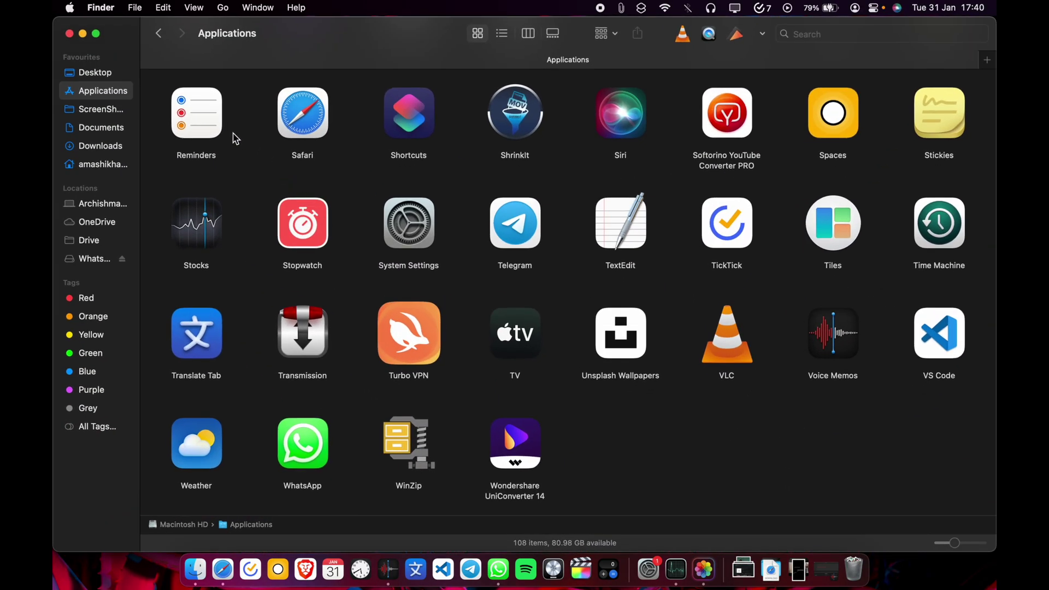
pyautogui.click(115, 146)
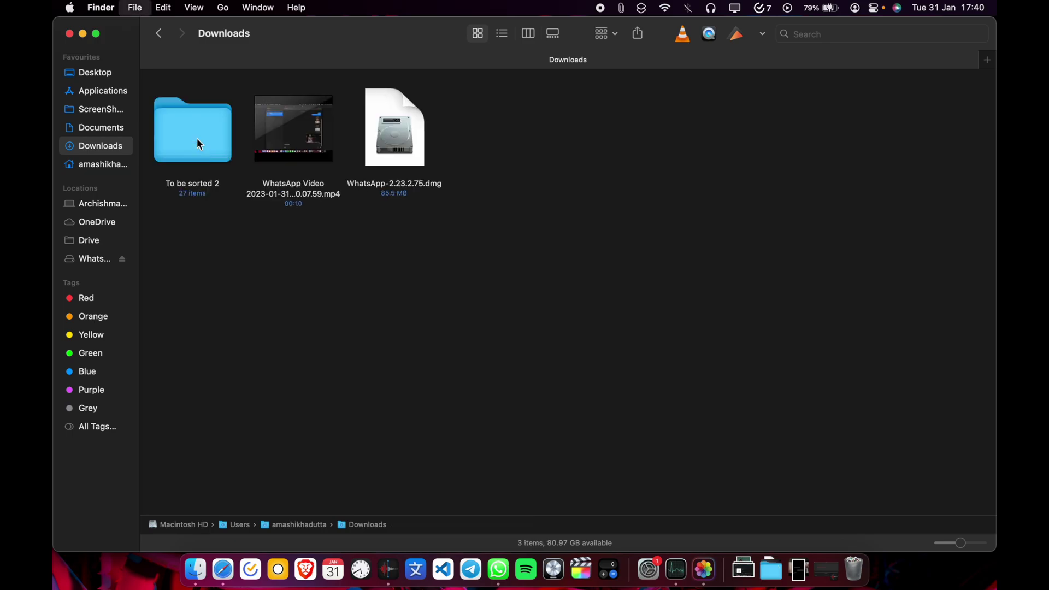
pyautogui.click(197, 139)
pyautogui.click(386, 134)
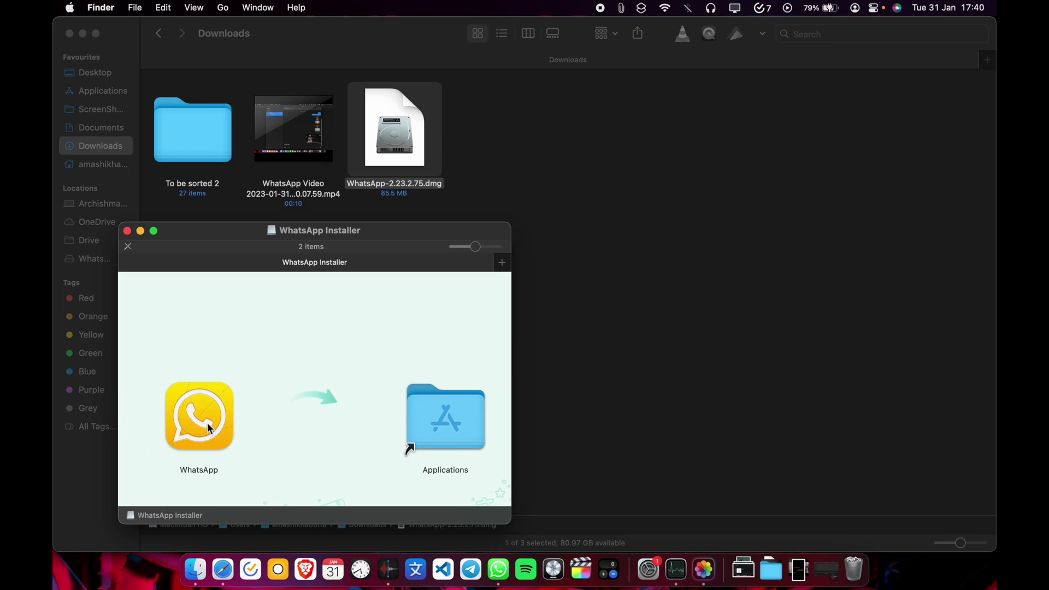
pyautogui.moveTo(213, 430); pyautogui.dragTo(426, 436)
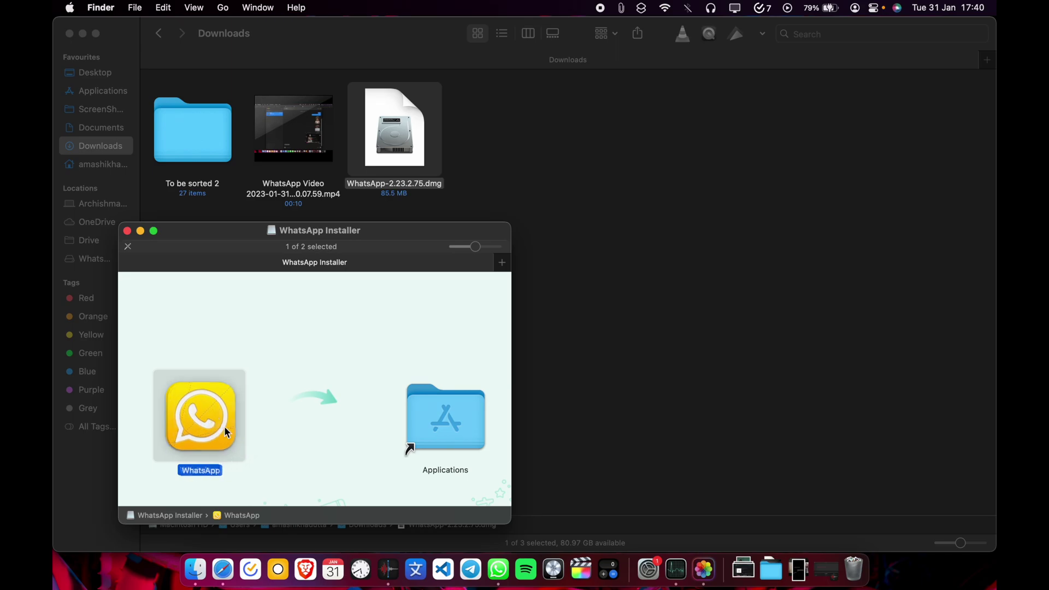
pyautogui.click(128, 231)
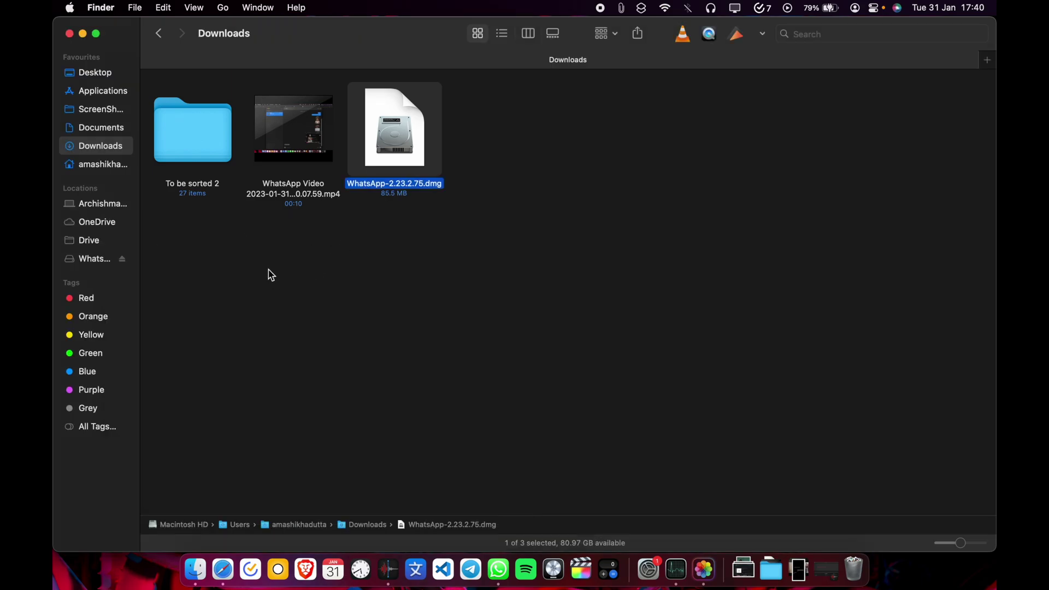
# Step: Bring WhatsApp to the front and close the Finder Downloads window behind it
pyautogui.click(499, 569)
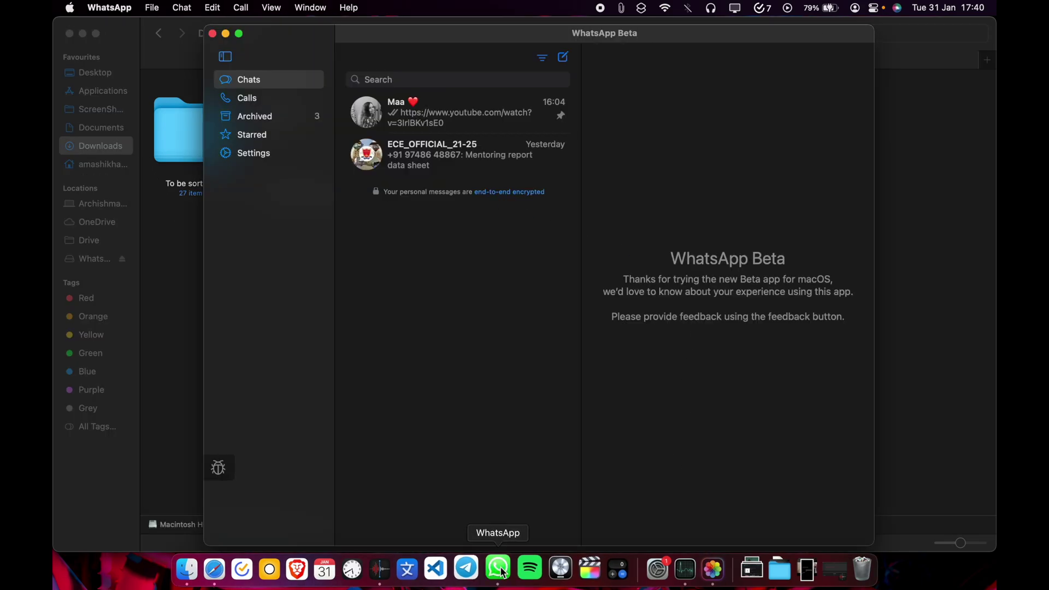
pyautogui.click(69, 34)
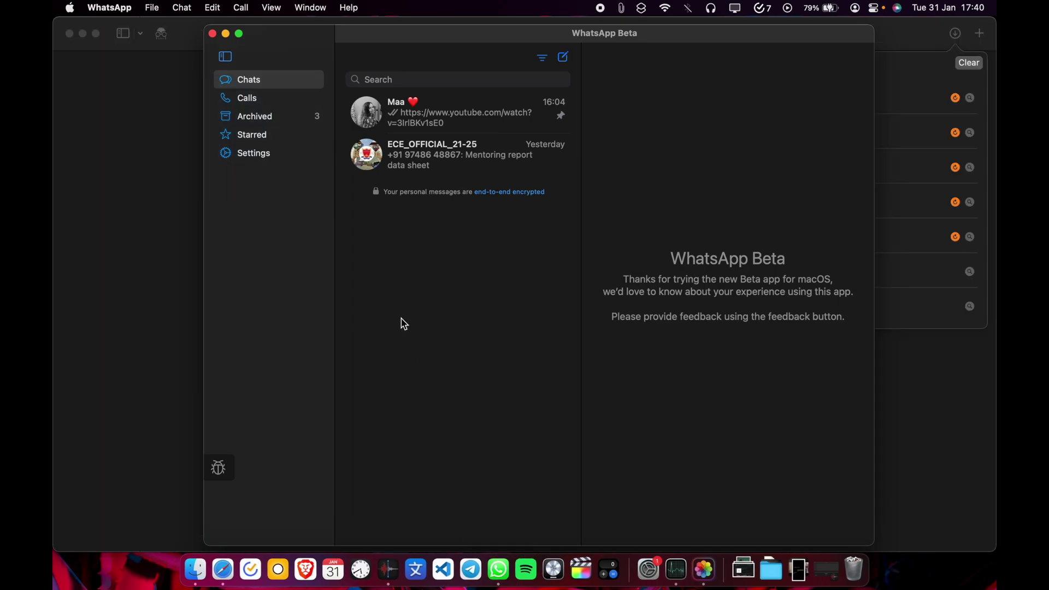
# Step: Hide and show the WhatsApp navigation sidebar twice, leaving it expanded
pyautogui.click(231, 63)
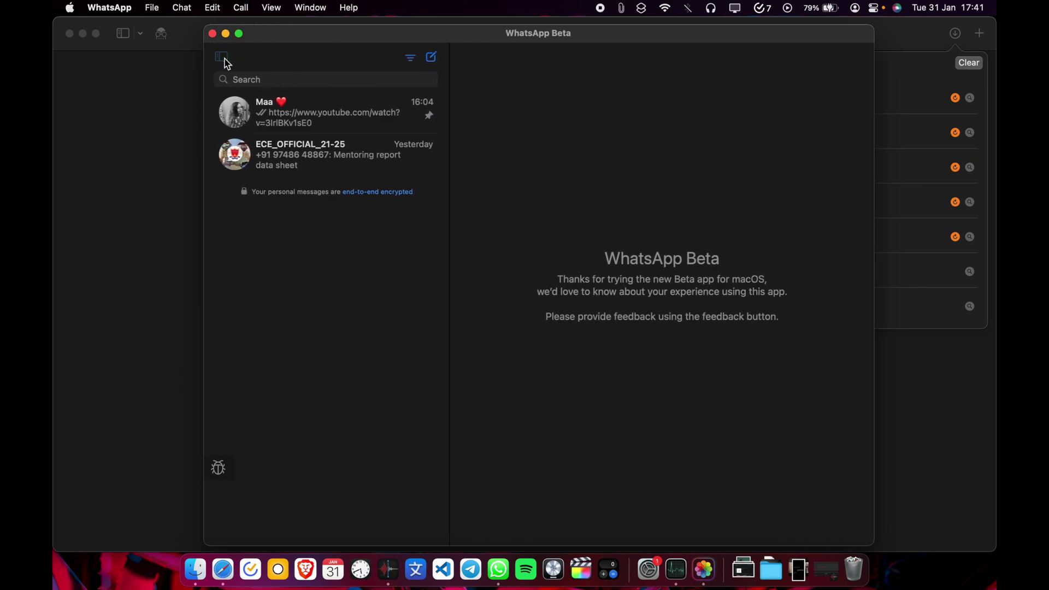
pyautogui.click(228, 64)
pyautogui.click(228, 64)
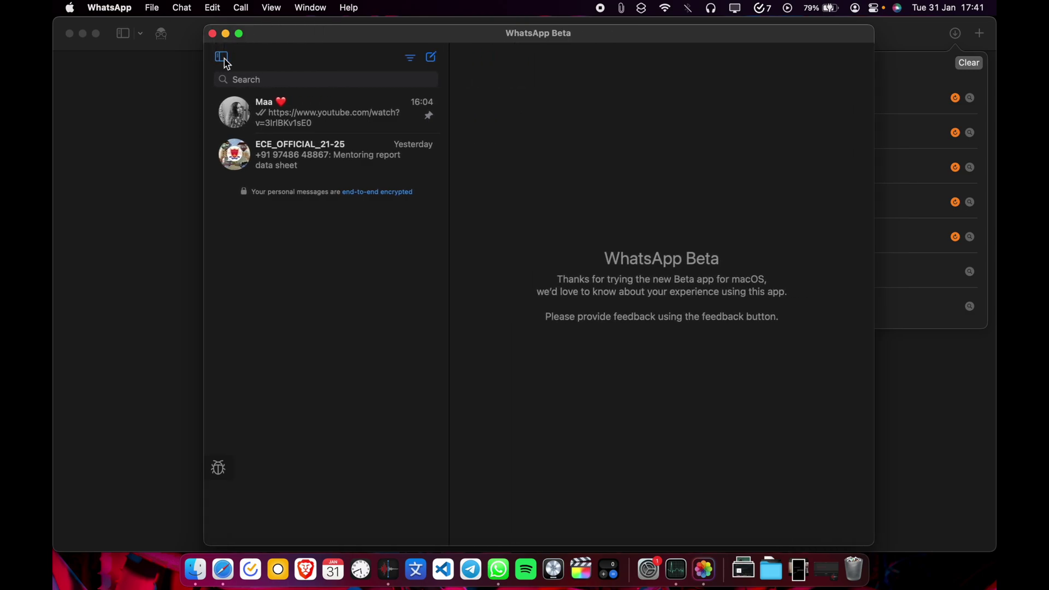
pyautogui.click(230, 65)
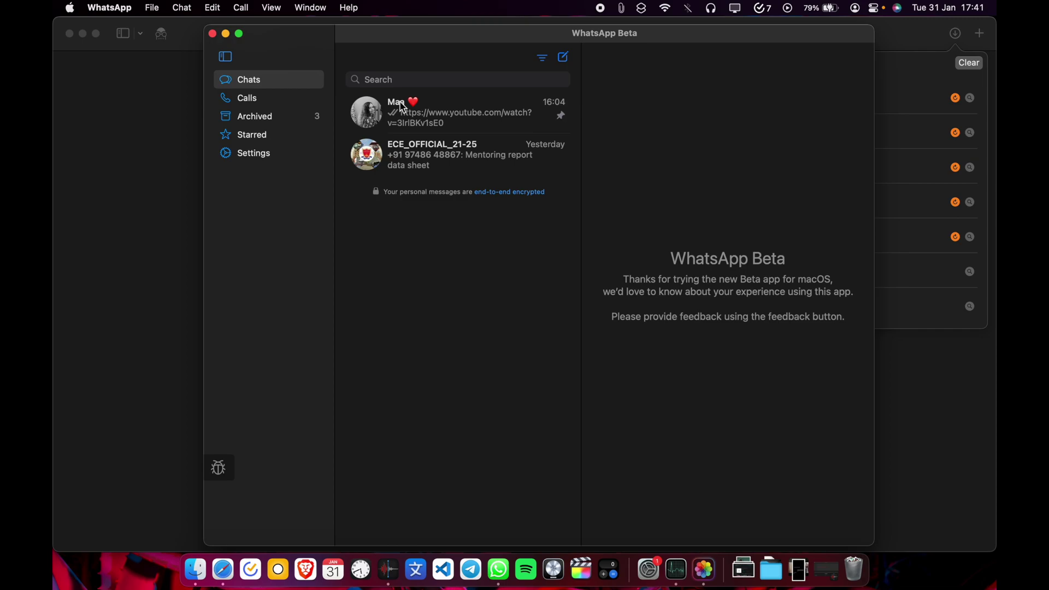
# Step: Open the pinned chat and try the Photos and Links filters in the chat search, clearing each one
pyautogui.click(474, 129)
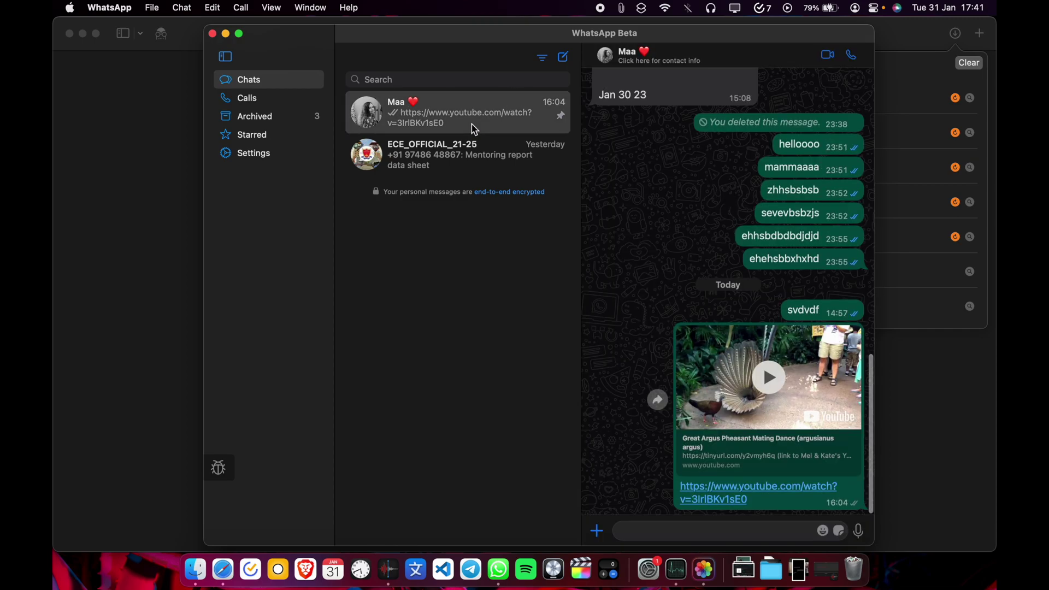
pyautogui.click(414, 80)
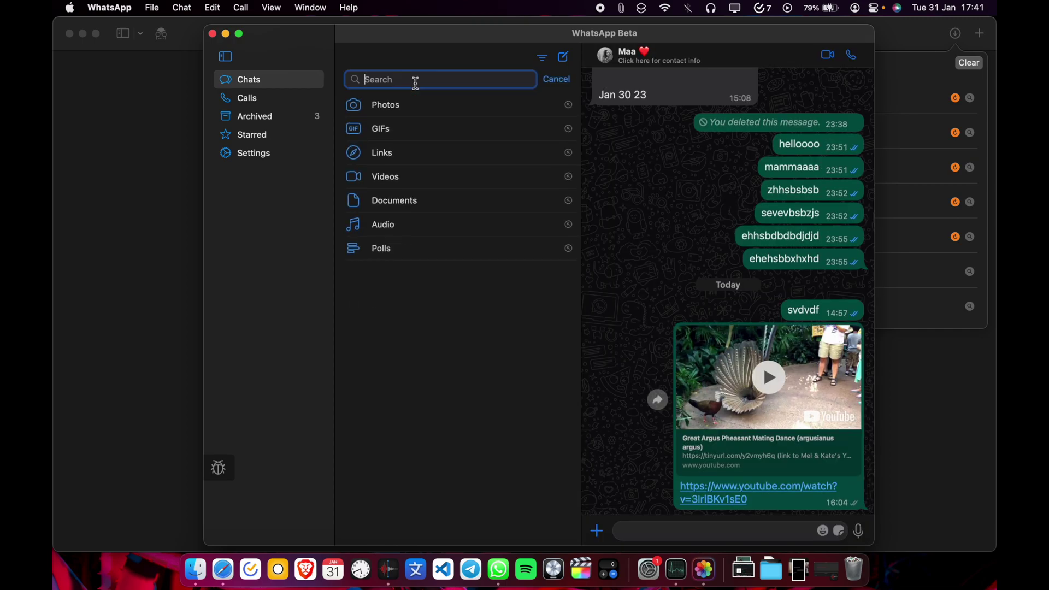
pyautogui.click(415, 113)
pyautogui.click(526, 80)
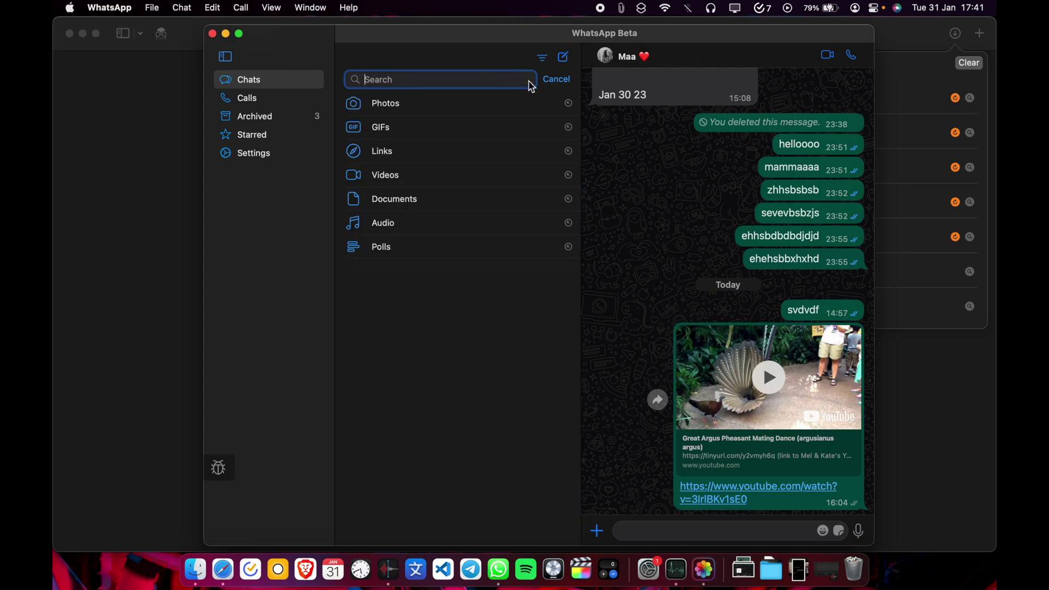
pyautogui.click(459, 143)
pyautogui.click(526, 81)
# Step: Filter the chat search by Videos, preview the 0:10 video, and exit the search
pyautogui.click(404, 176)
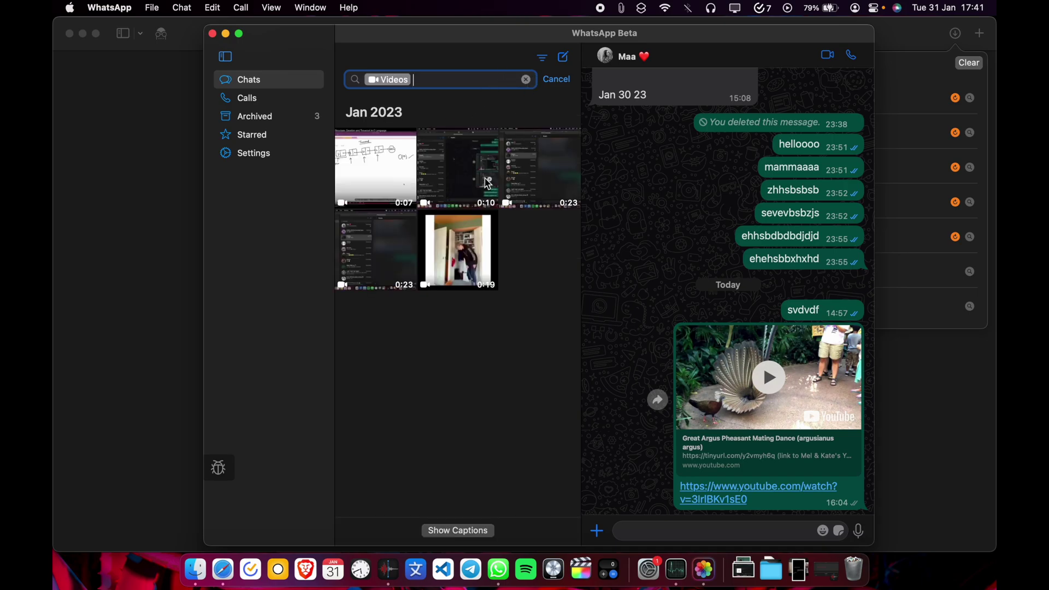
pyautogui.click(449, 188)
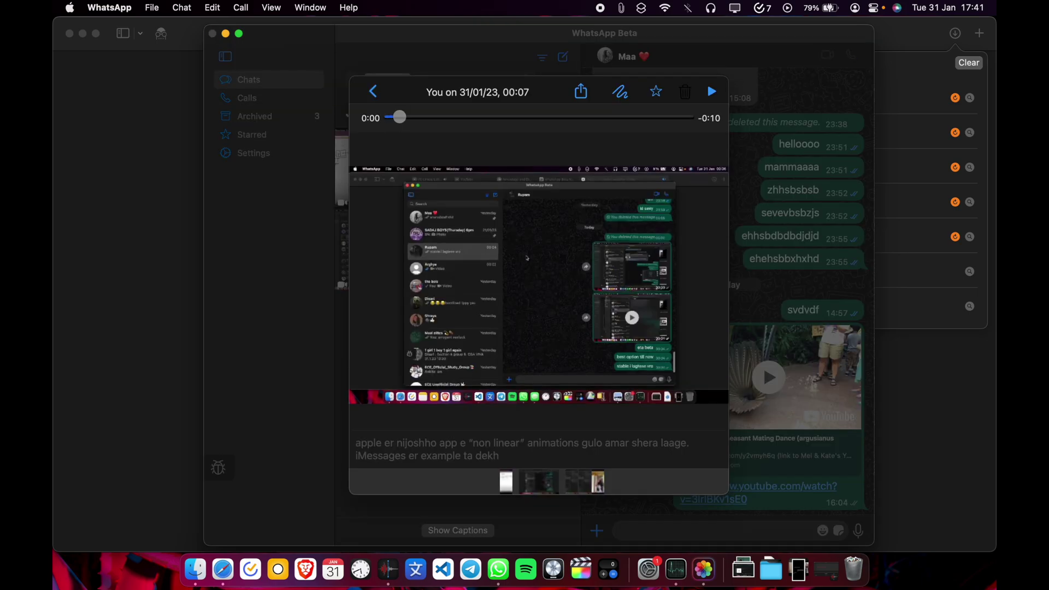
pyautogui.press('Escape')
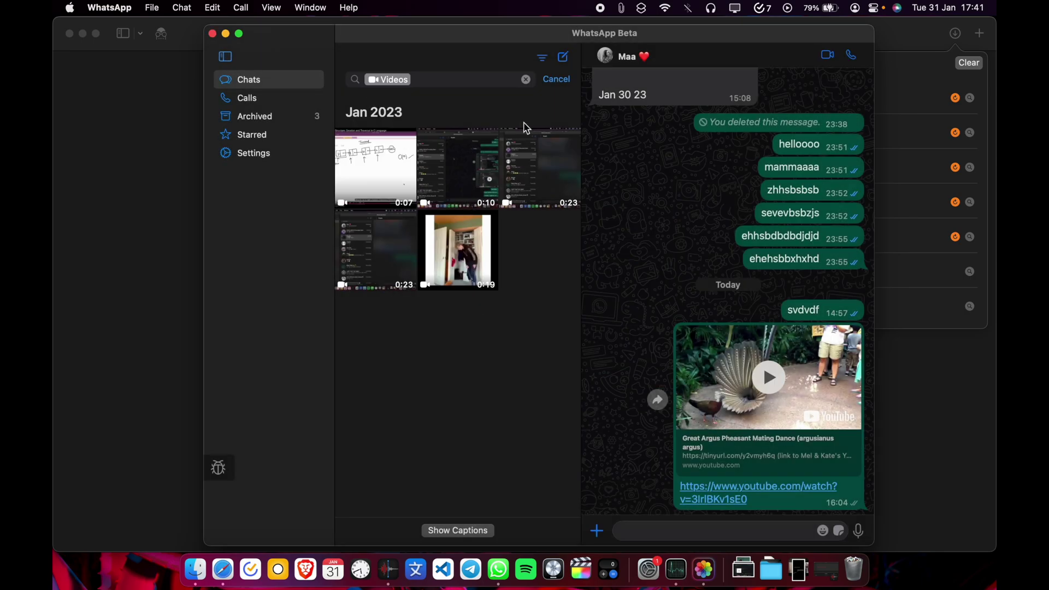
pyautogui.click(526, 80)
pyautogui.click(553, 81)
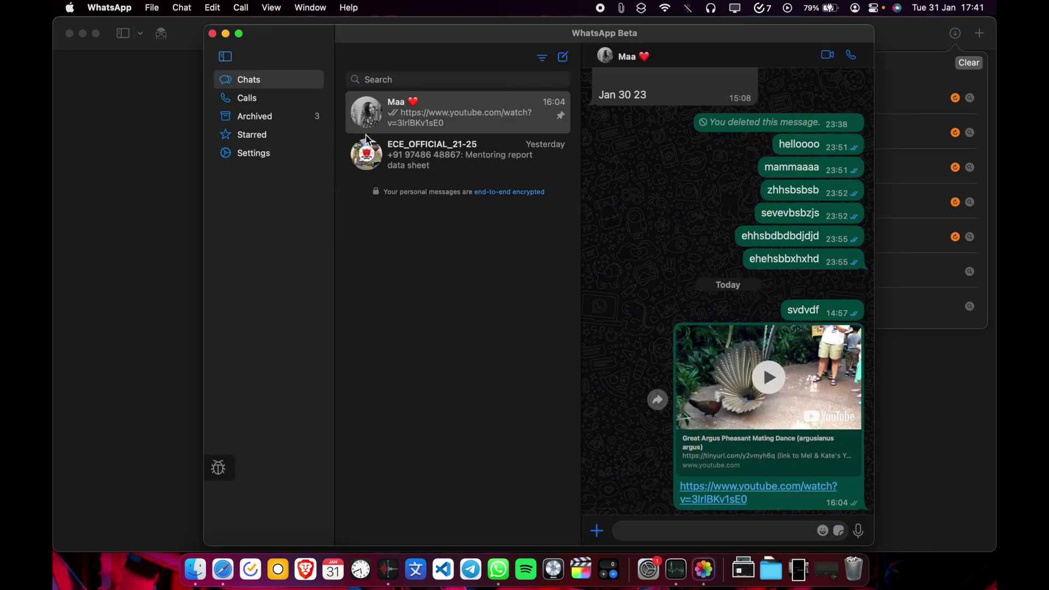
# Step: Look through the messages in the pinned chat and check the available attachment types without choosing one
pyautogui.scroll(2, 808, 173)
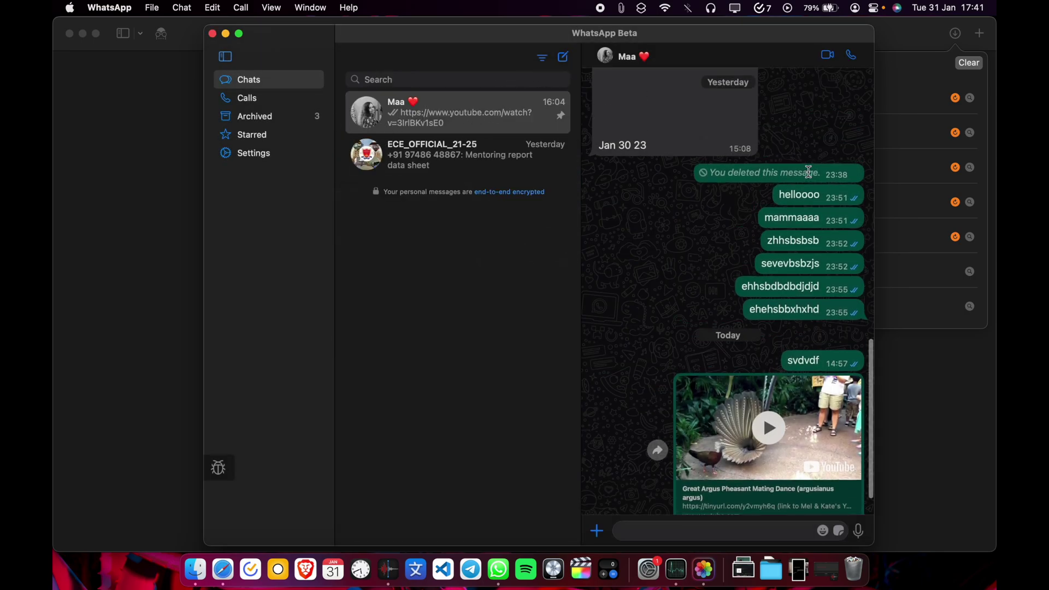
pyautogui.scroll(-2, 809, 164)
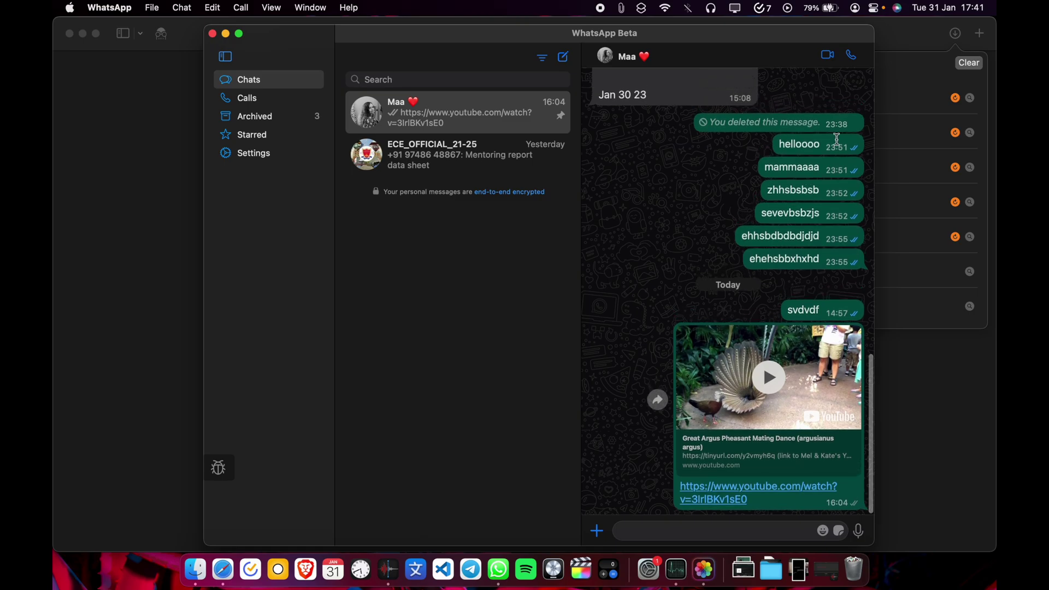
pyautogui.click(839, 258)
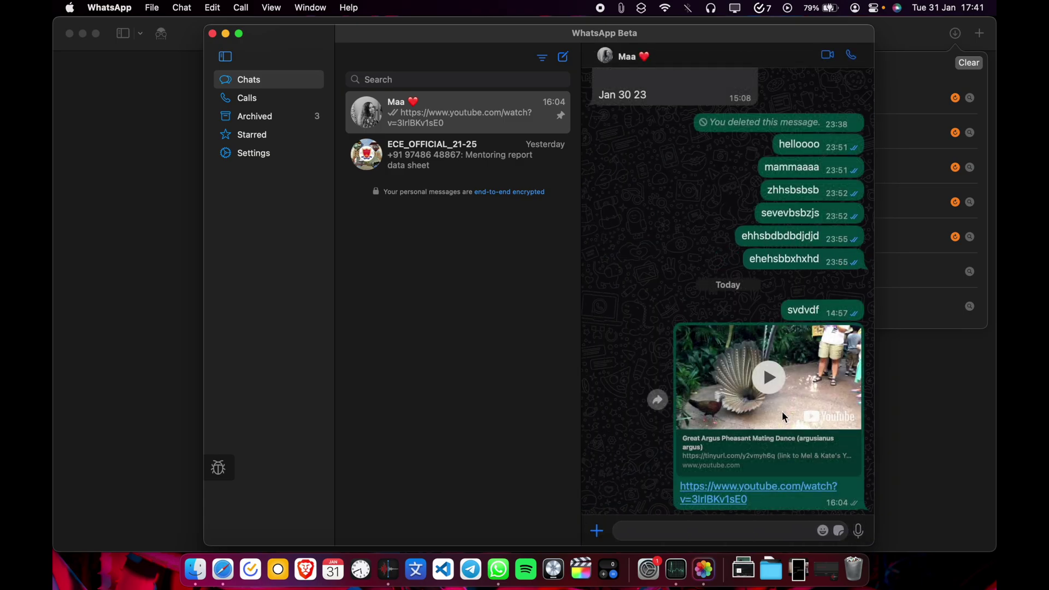
pyautogui.click(755, 494)
pyautogui.scroll(3, 643, 194)
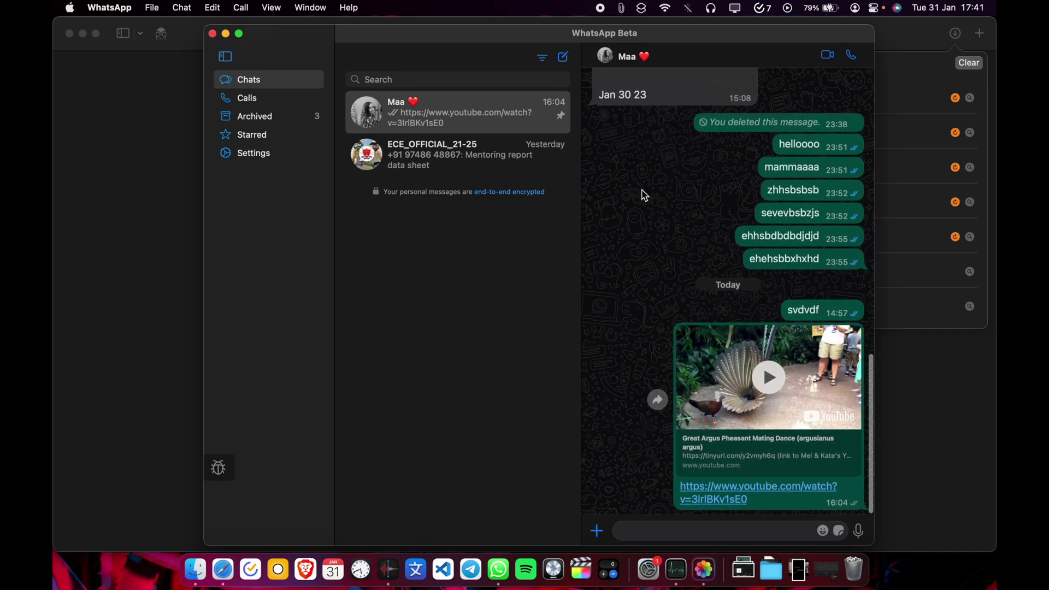
pyautogui.scroll(2, 643, 194)
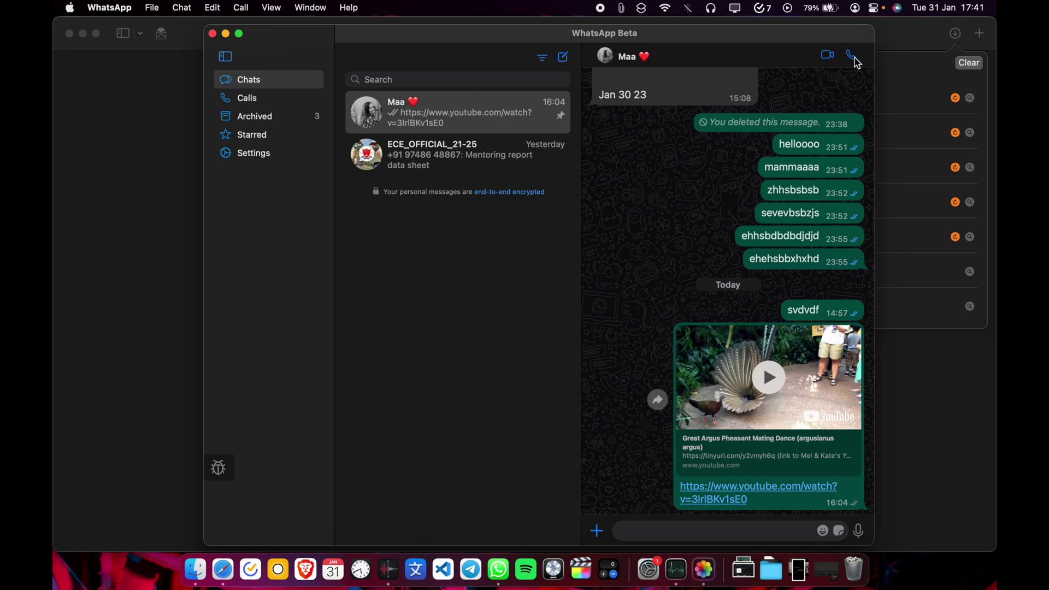
pyautogui.click(598, 533)
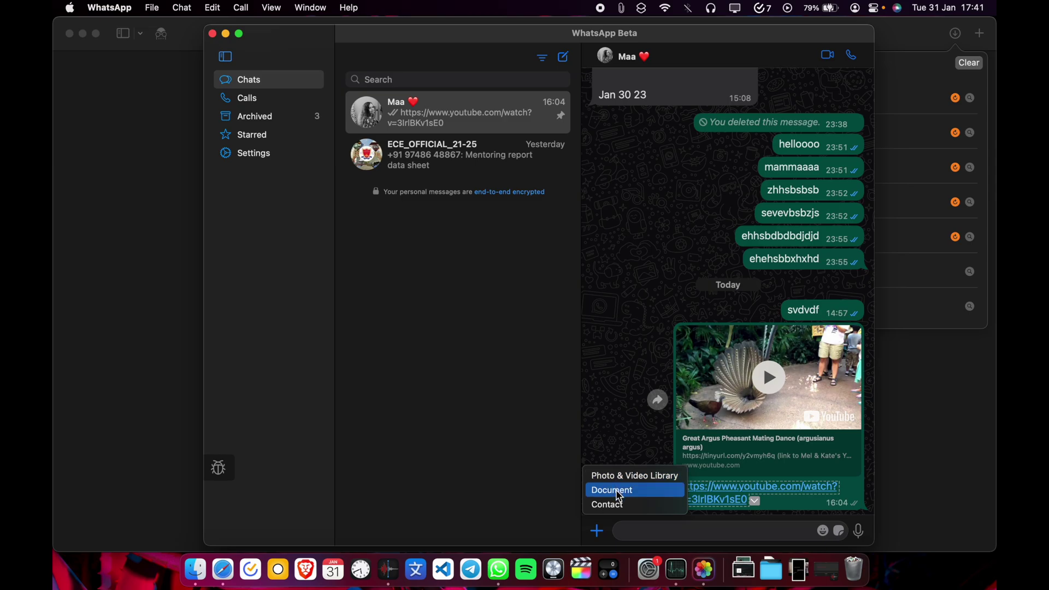
pyautogui.click(601, 441)
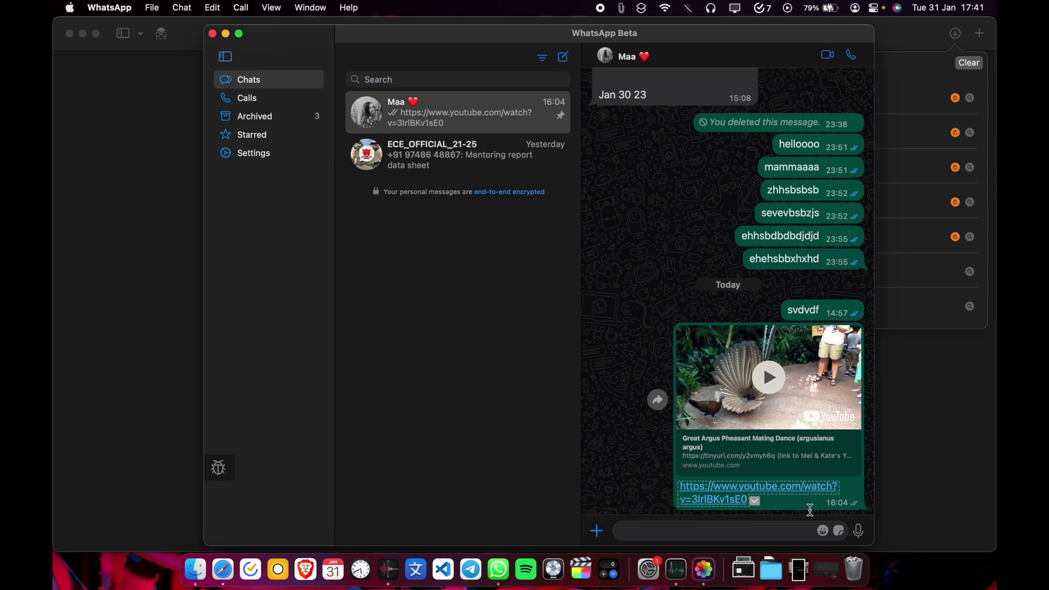
# Step: View the Calls, Archived and Starred sections in turn
pyautogui.click(254, 102)
pyautogui.click(257, 117)
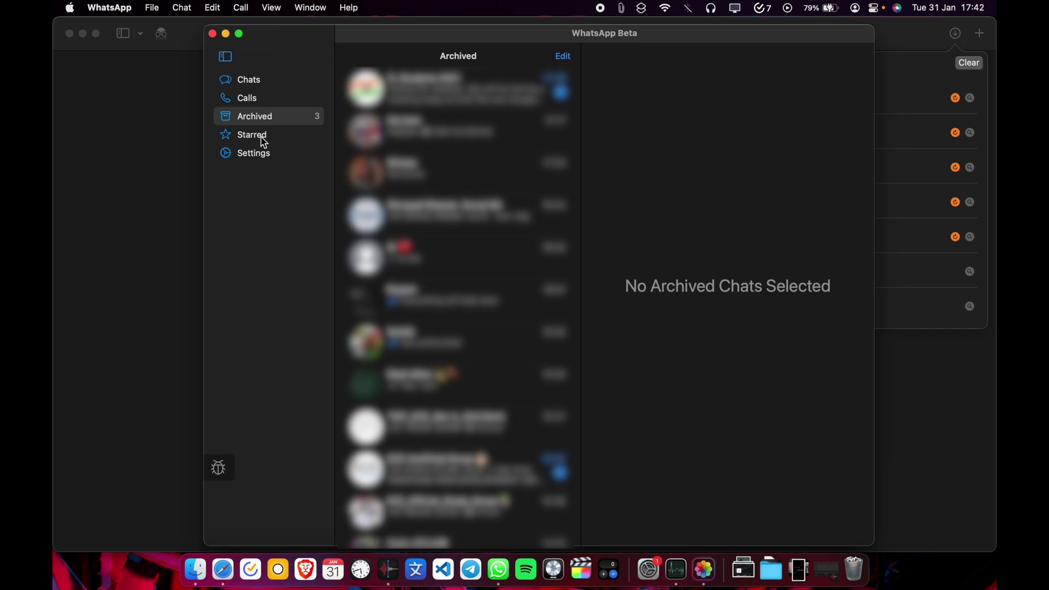
pyautogui.click(264, 141)
# Step: Open the app settings and look through the Account, Privacy, Chats and Notifications pages in turn
pyautogui.click(263, 154)
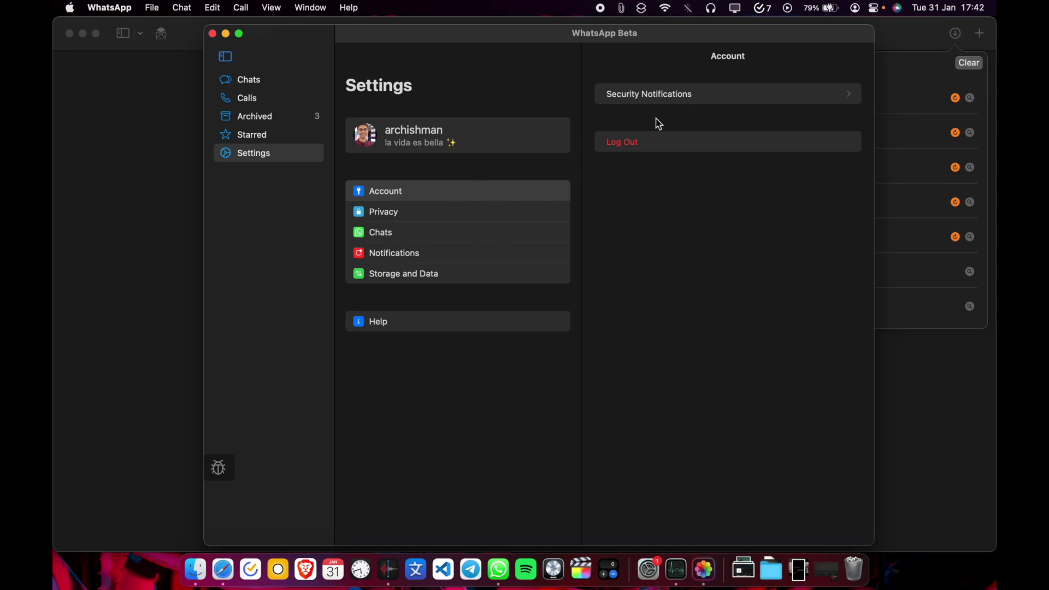
pyautogui.click(479, 218)
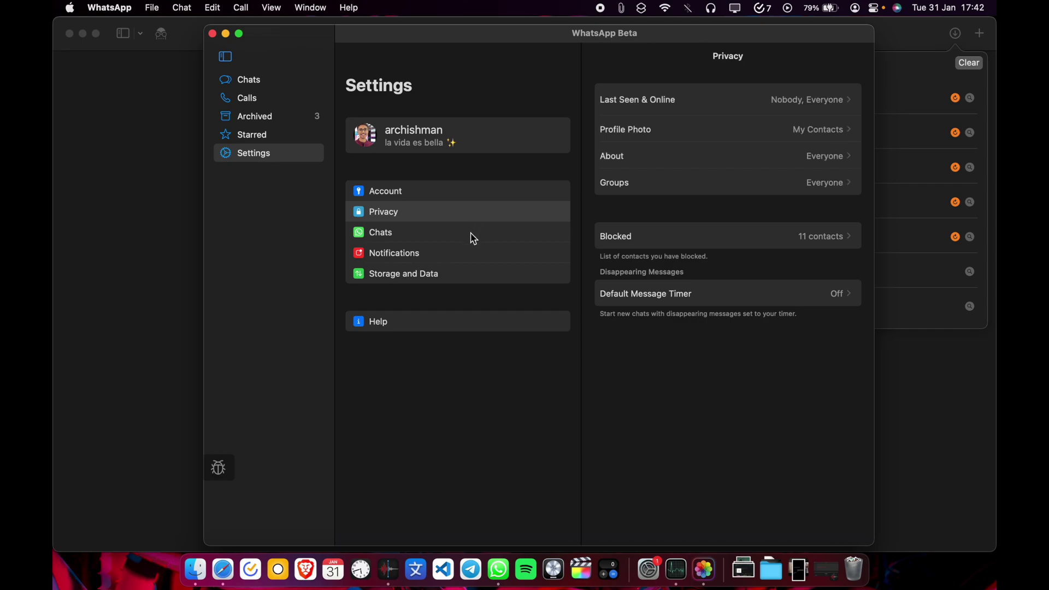
pyautogui.click(473, 239)
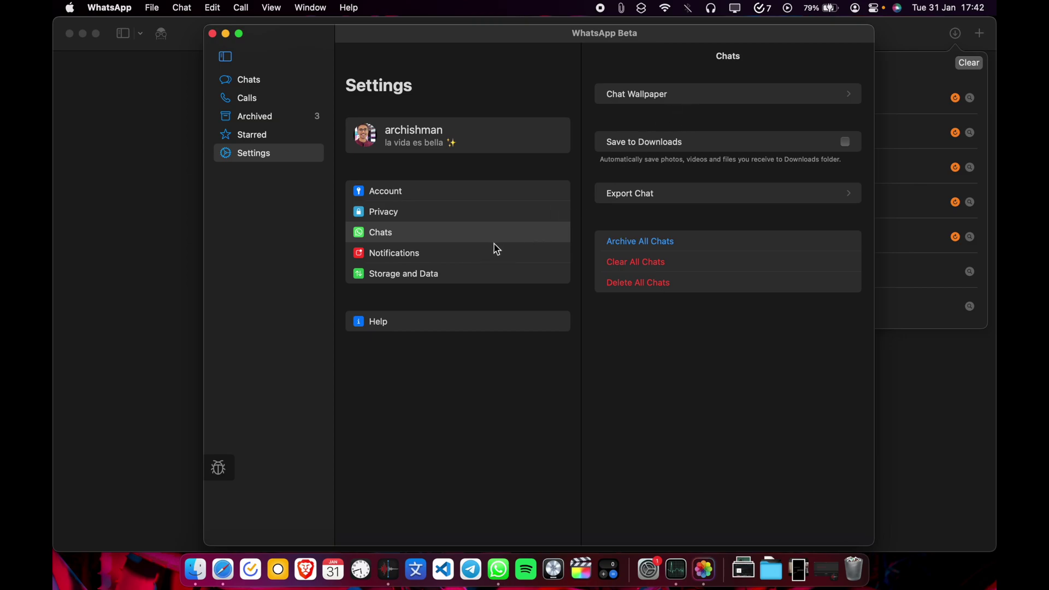
pyautogui.click(419, 259)
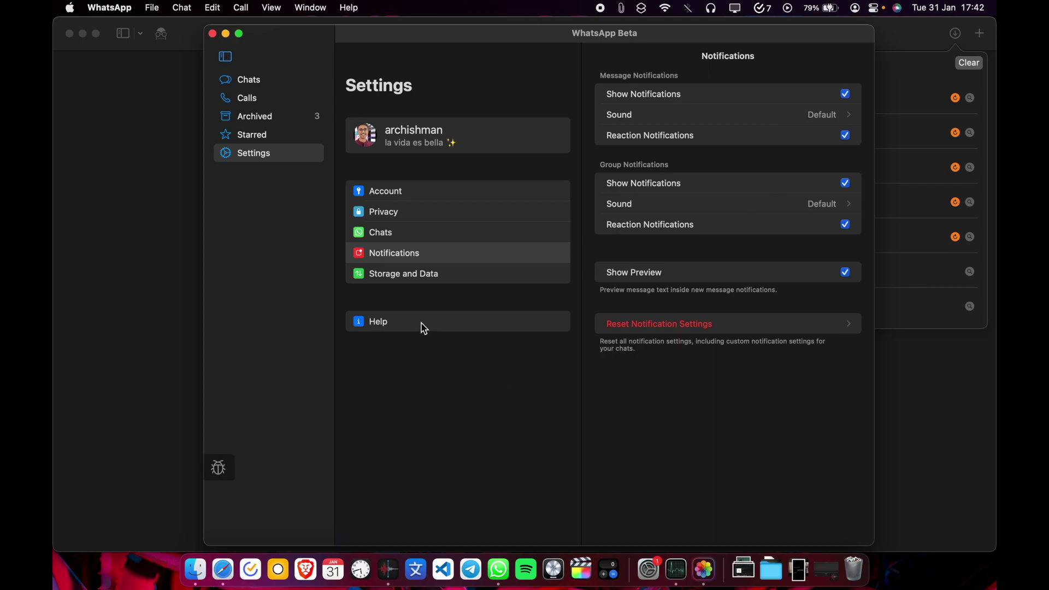
# Step: View the Storage and Data settings, checking the Media Upload Quality and Network Usage pages and returning from each
pyautogui.click(434, 282)
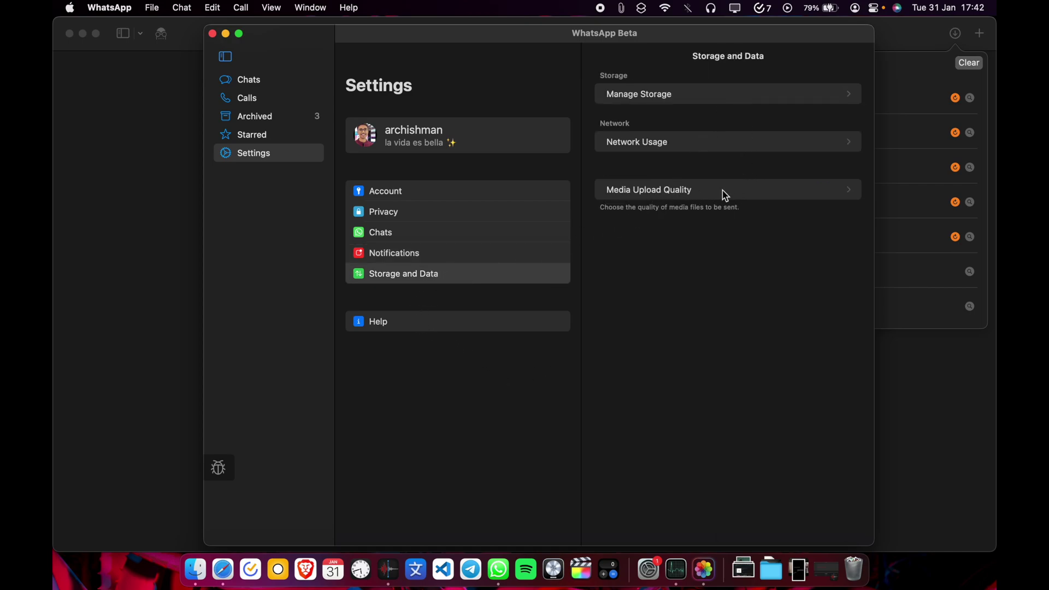
pyautogui.click(745, 196)
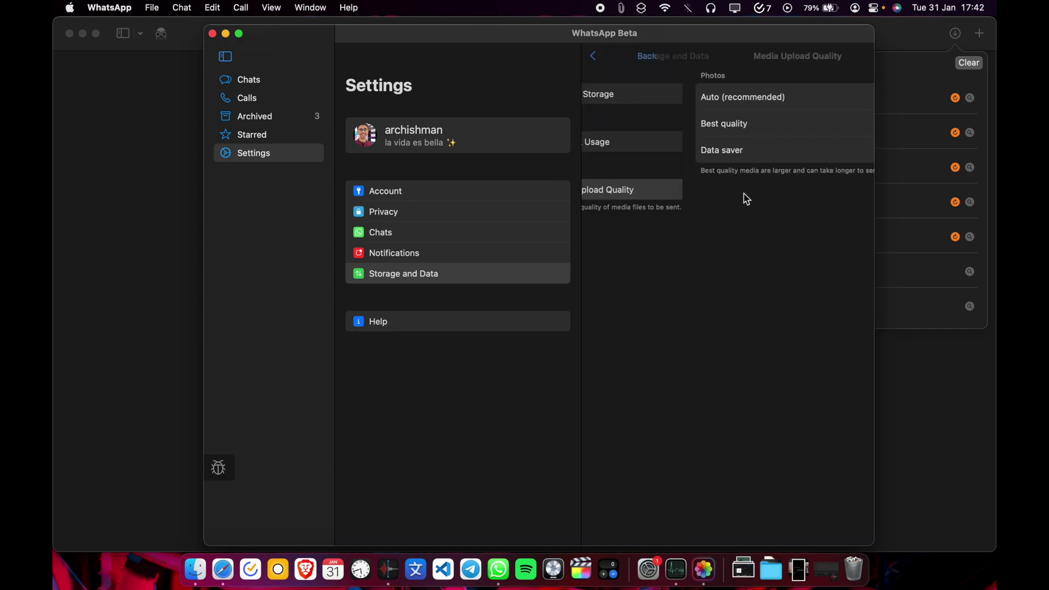
pyautogui.click(596, 55)
pyautogui.click(650, 143)
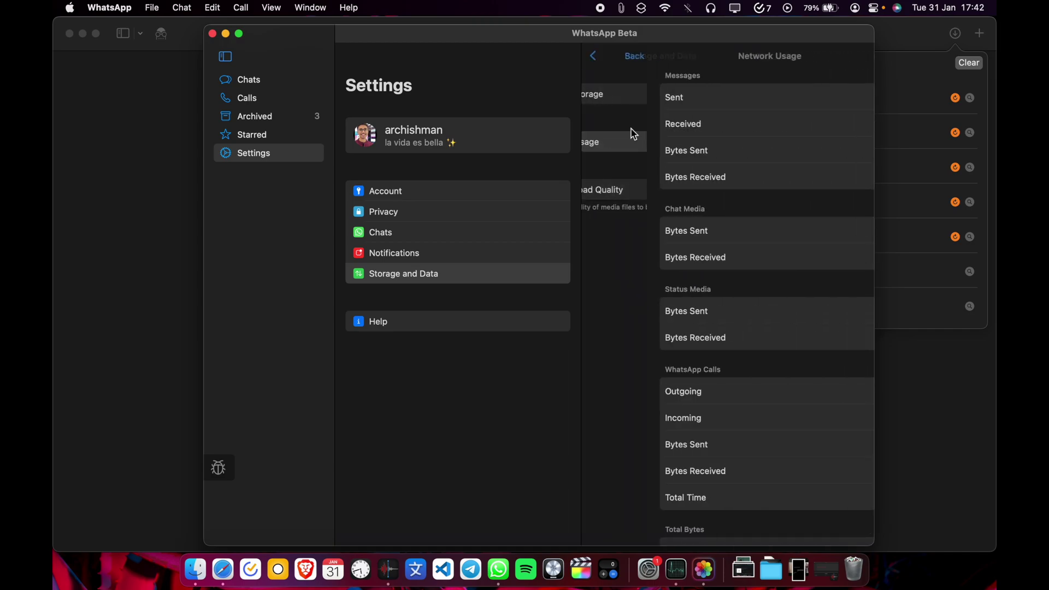
pyautogui.click(596, 57)
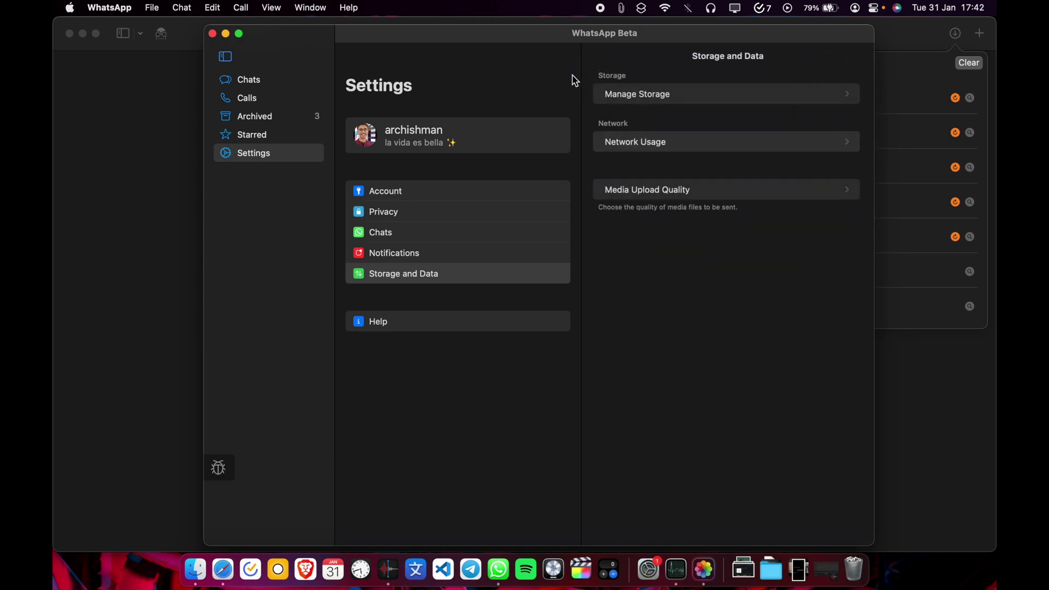
# Step: Revisit the Starred and Archived sections, return to Chats, and hide the navigation sidebar
pyautogui.click(278, 138)
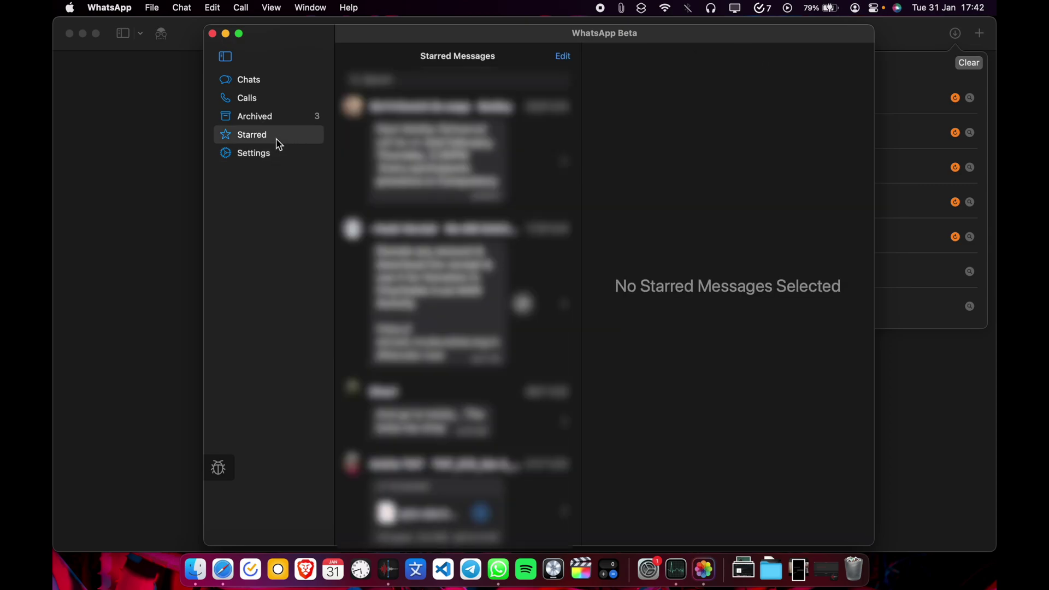
pyautogui.click(272, 120)
pyautogui.click(270, 90)
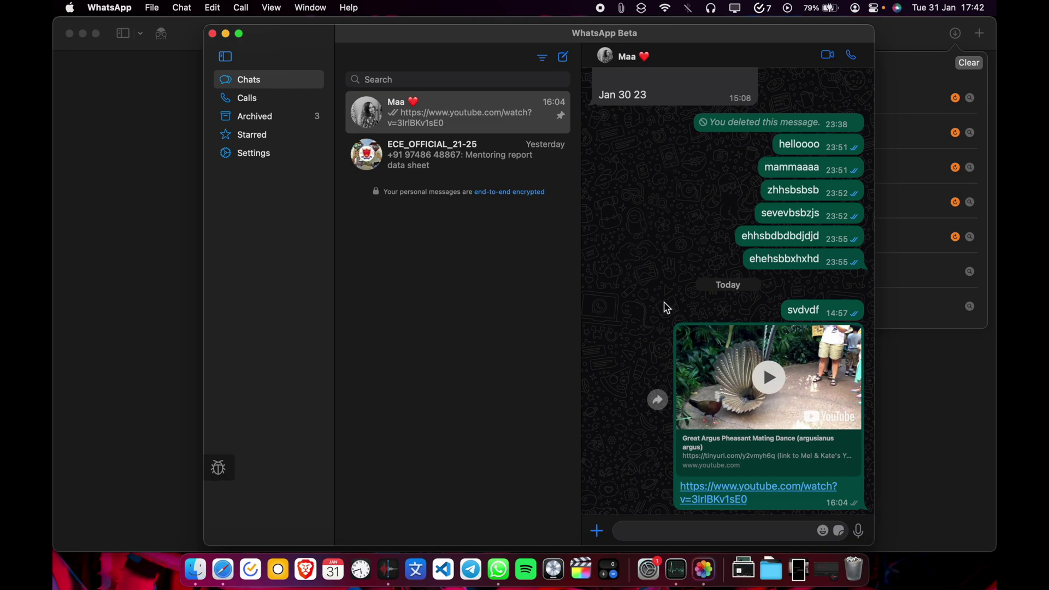
pyautogui.click(225, 56)
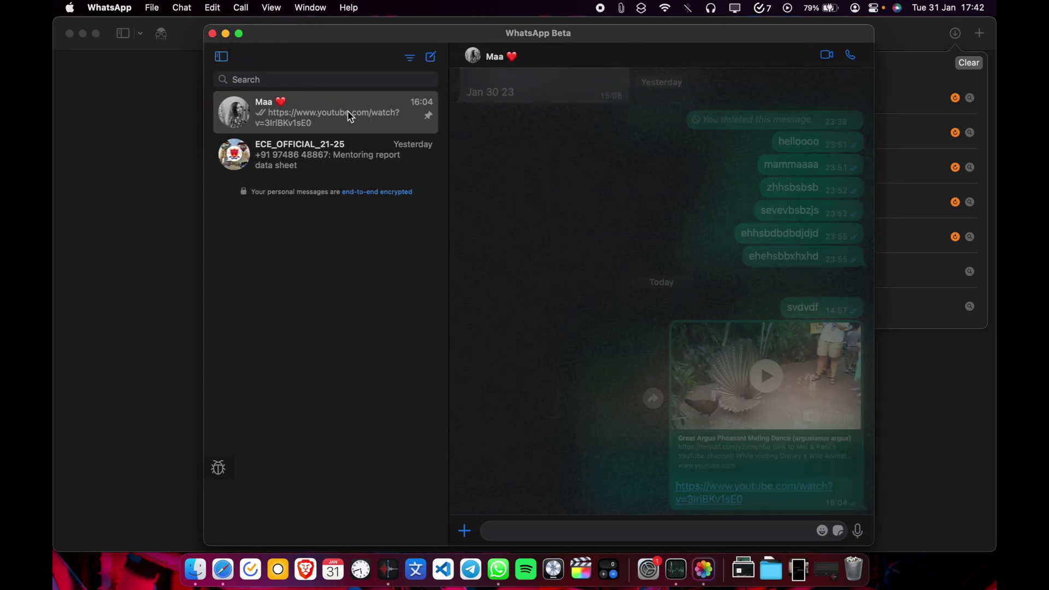